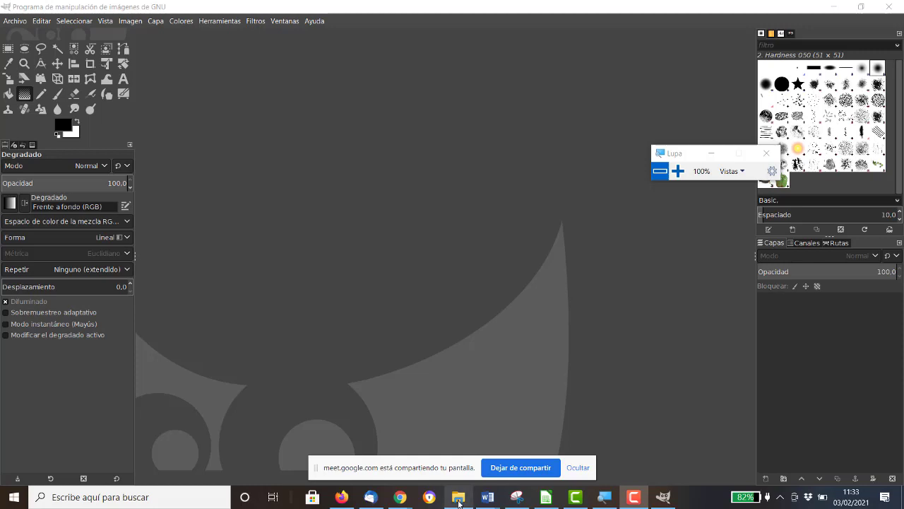
Step: Go to the boda folder and open nubes.jpg in GIMP
{"action": "left_click", "coordinate": [281, 176]}
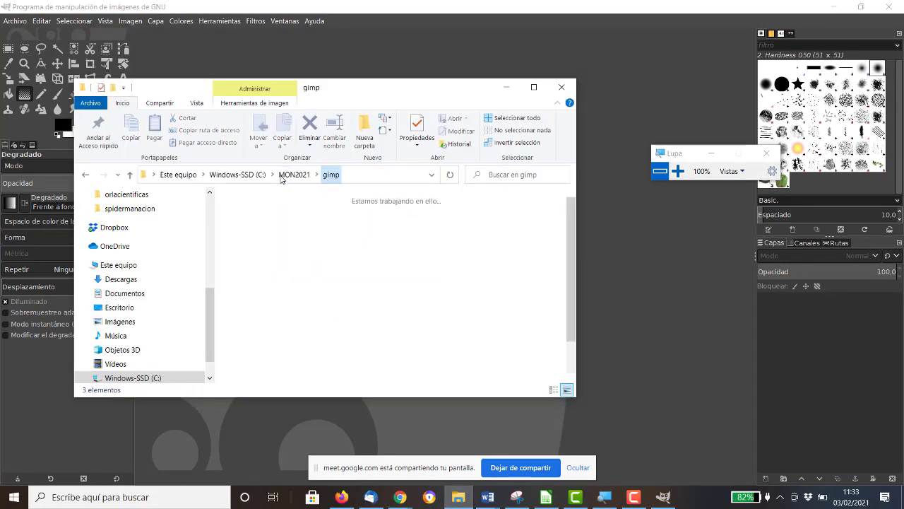
{"action": "double_click", "coordinate": [268, 237]}
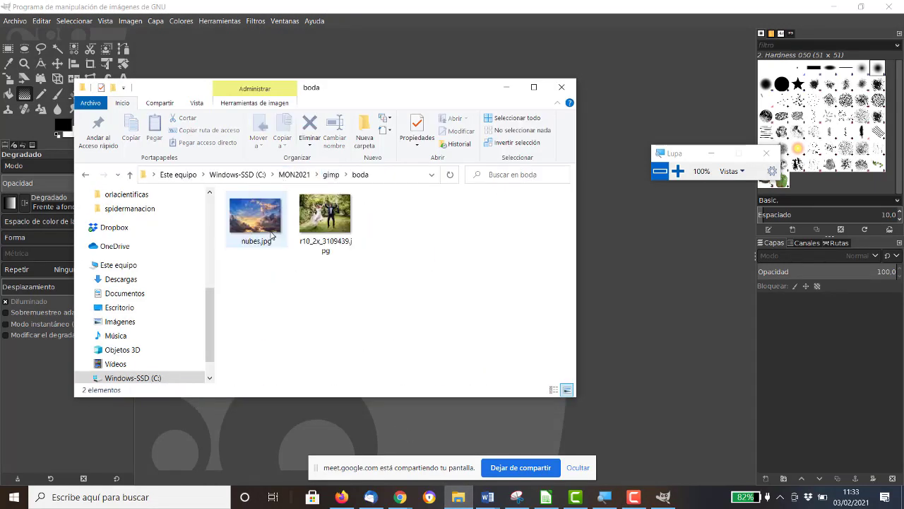
{"action": "left_click", "coordinate": [274, 231]}
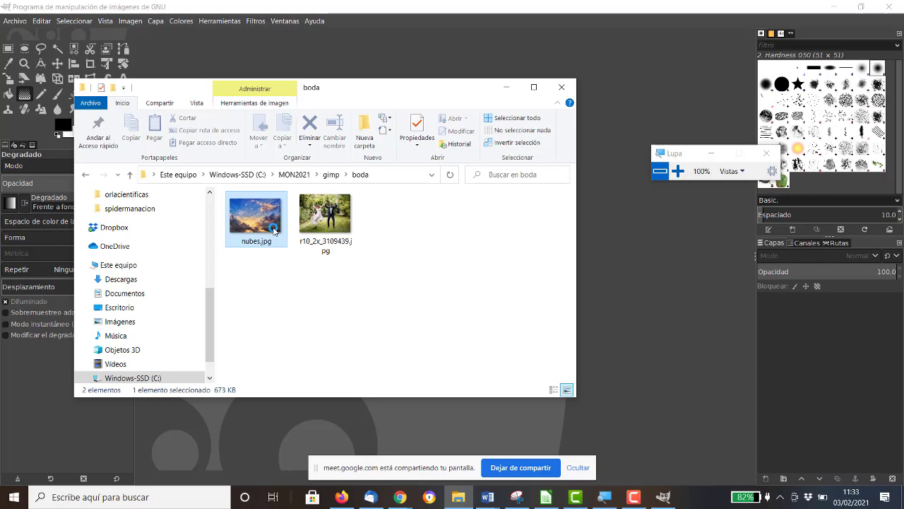
{"action": "right_click", "coordinate": [274, 231]}
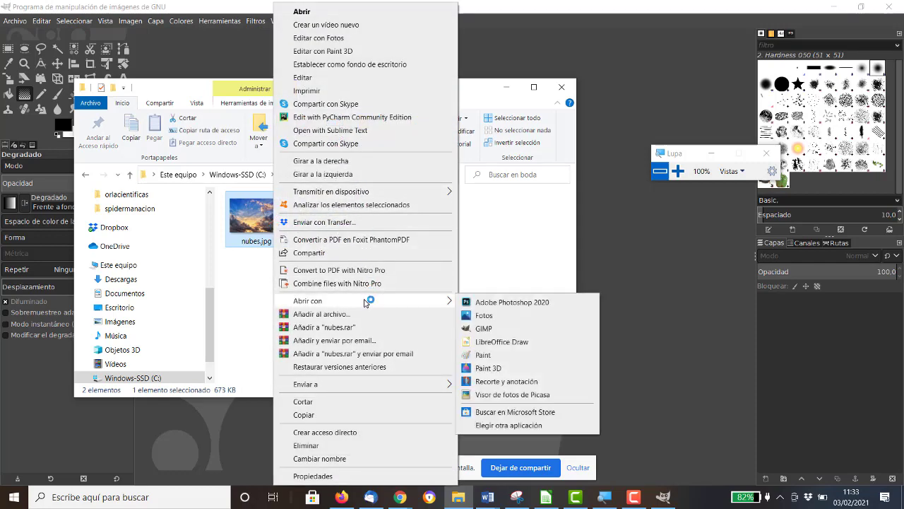
{"action": "mouse_move", "coordinate": [339, 301]}
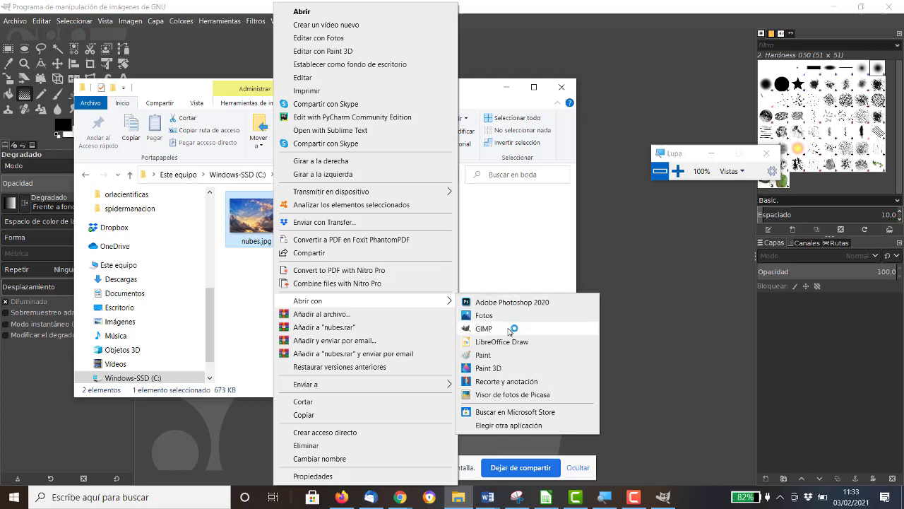
{"action": "left_click", "coordinate": [510, 328]}
Step: Open the wedding photo r10_2x_3109439.jpg in GIMP as well
{"action": "left_click", "coordinate": [341, 211]}
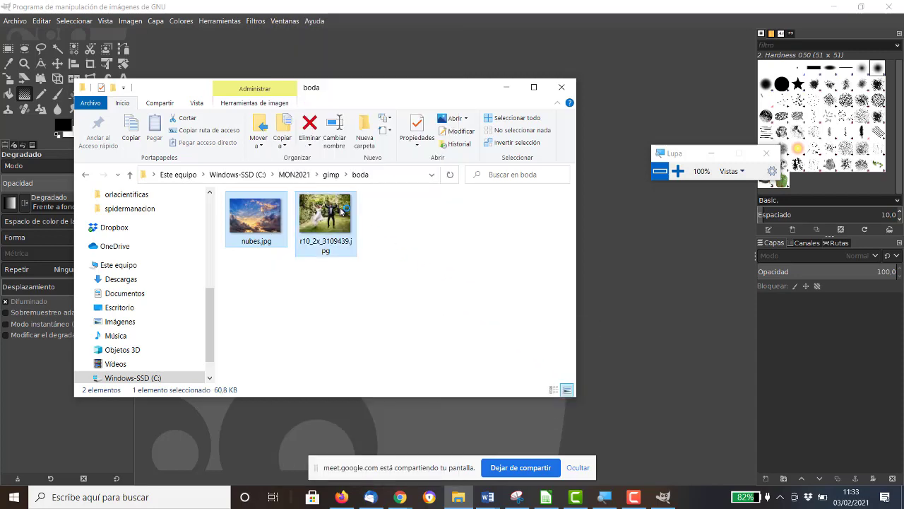
{"action": "right_click", "coordinate": [341, 210]}
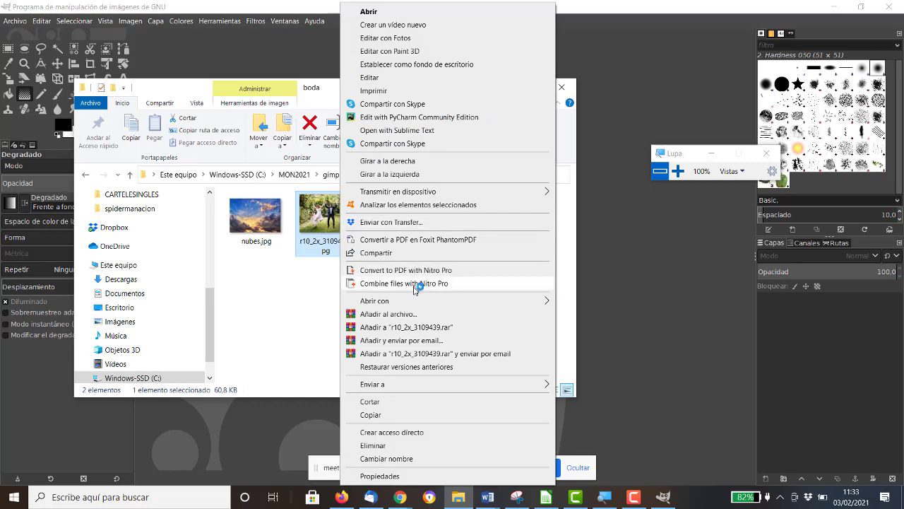
{"action": "mouse_move", "coordinate": [453, 300]}
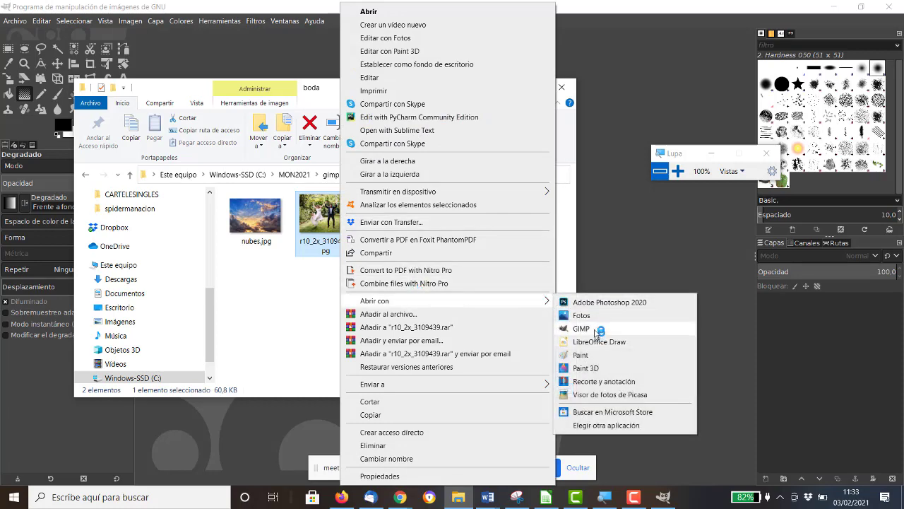
{"action": "left_click", "coordinate": [597, 330]}
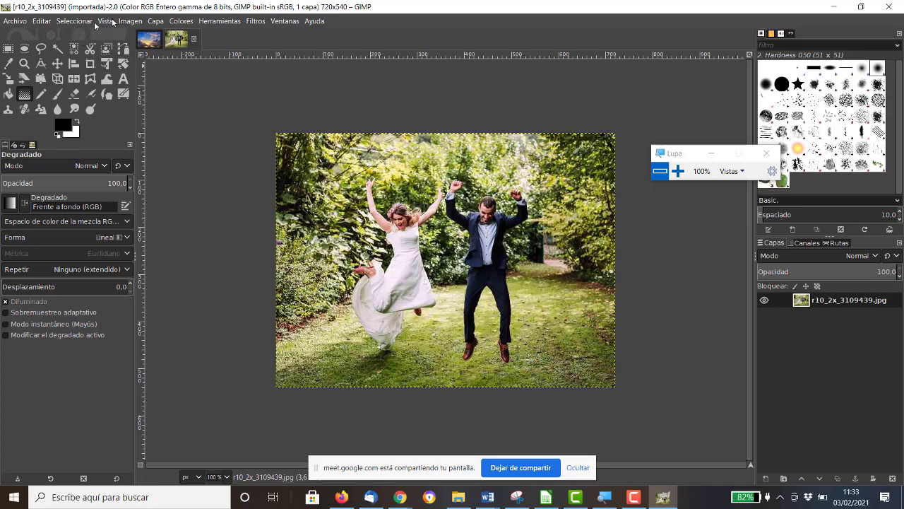
Step: Select all of the wedding photo and copy it
{"action": "left_click", "coordinate": [94, 20]}
{"action": "left_click", "coordinate": [67, 36]}
{"action": "left_click", "coordinate": [41, 20]}
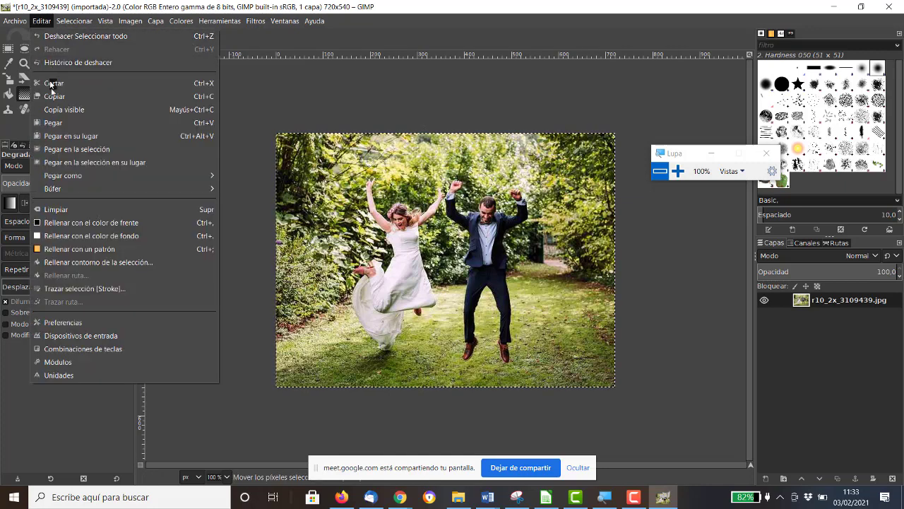
{"action": "left_click", "coordinate": [55, 96]}
Step: Paste the copied photo into nubes as a new layer
{"action": "left_click", "coordinate": [154, 42]}
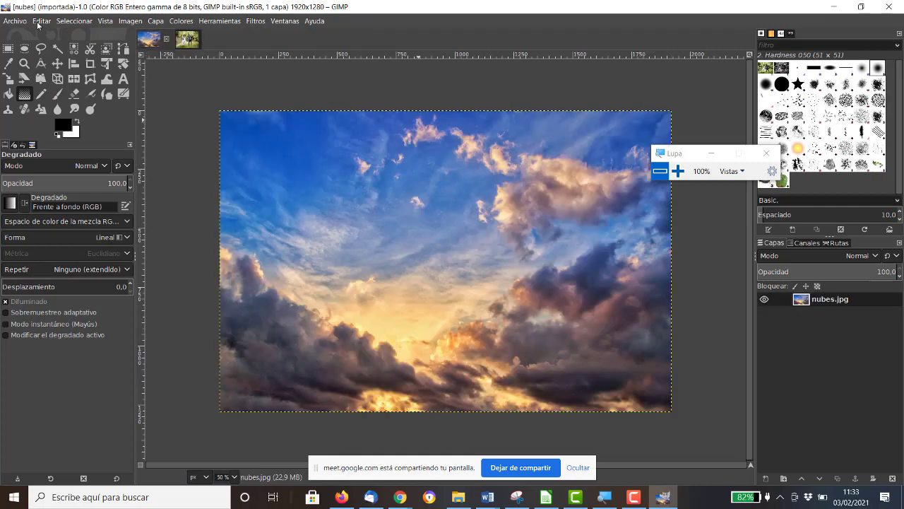
{"action": "left_click", "coordinate": [41, 20]}
{"action": "mouse_move", "coordinate": [63, 175]}
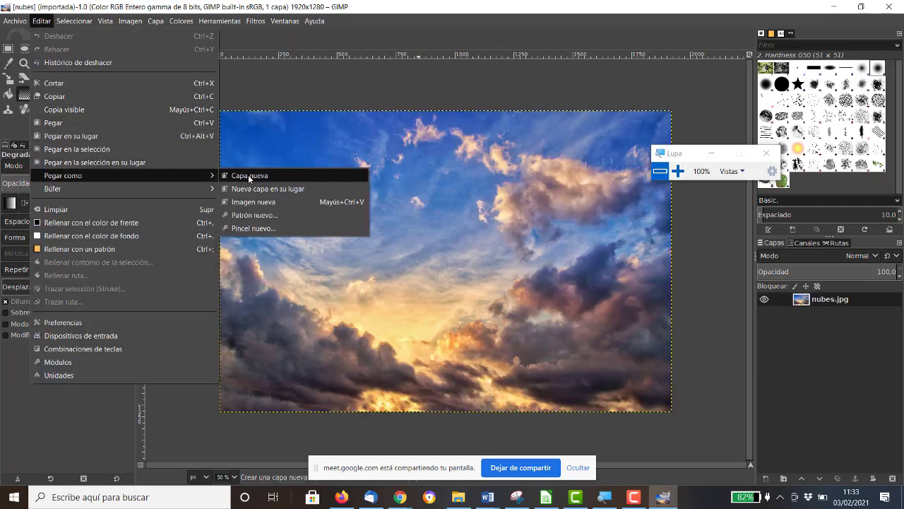
{"action": "left_click", "coordinate": [249, 175]}
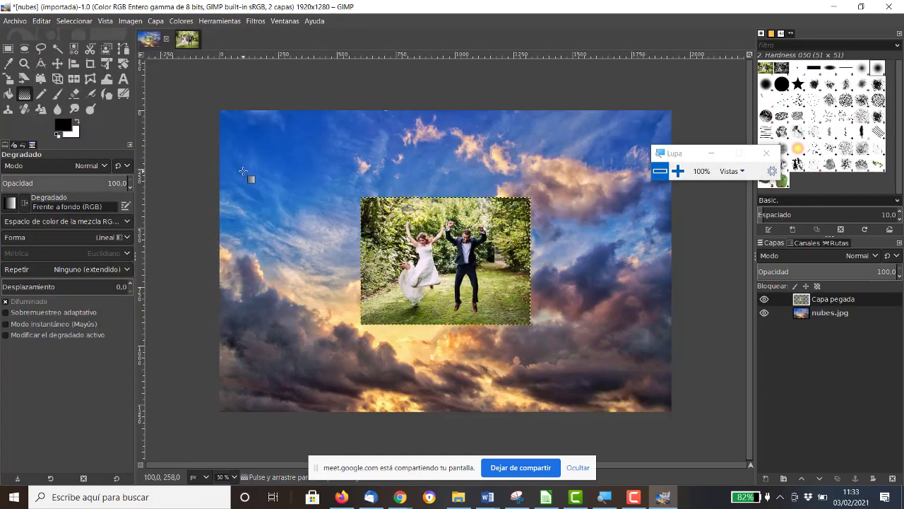
Step: Scale the pasted photo layer to 1026×770 and nudge it up and left
{"action": "left_click", "coordinate": [10, 80]}
{"action": "left_click", "coordinate": [449, 266]}
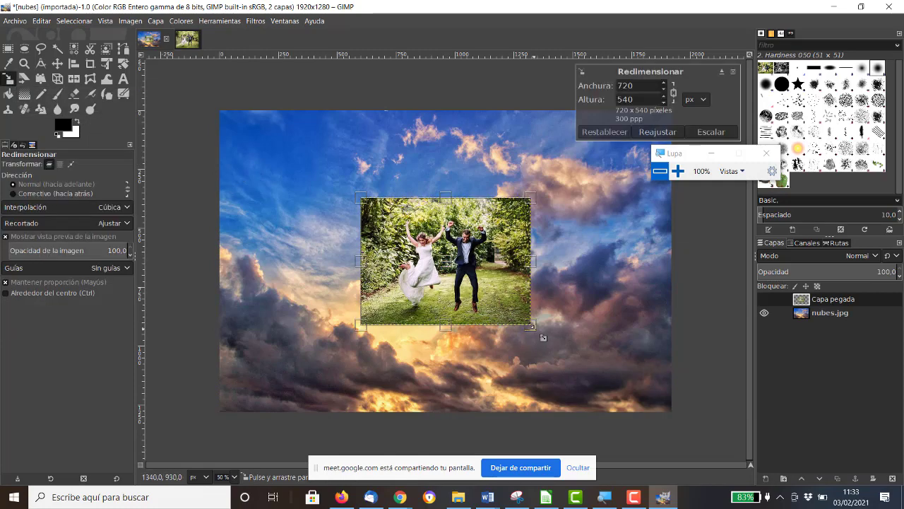
{"action": "left_click_drag", "start_coordinate": [541, 334], "coordinate": [601, 379]}
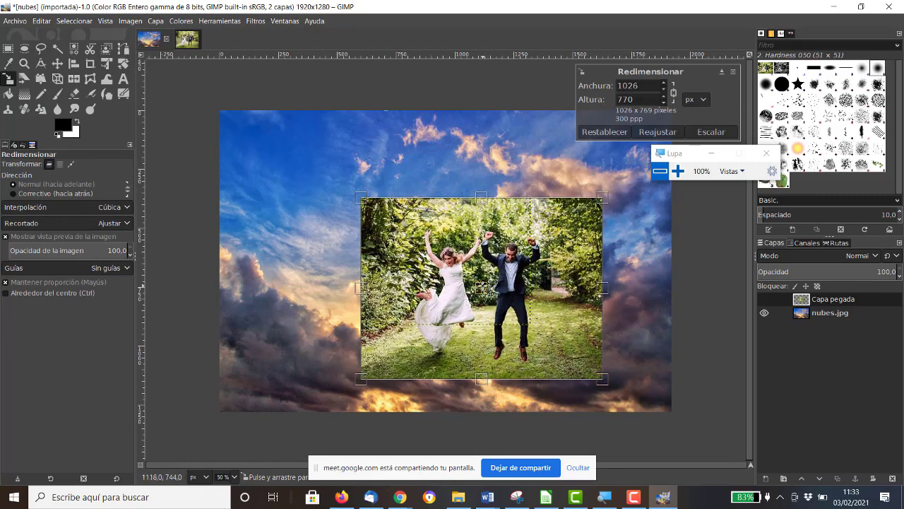
{"action": "left_click_drag", "start_coordinate": [483, 285], "coordinate": [455, 267]}
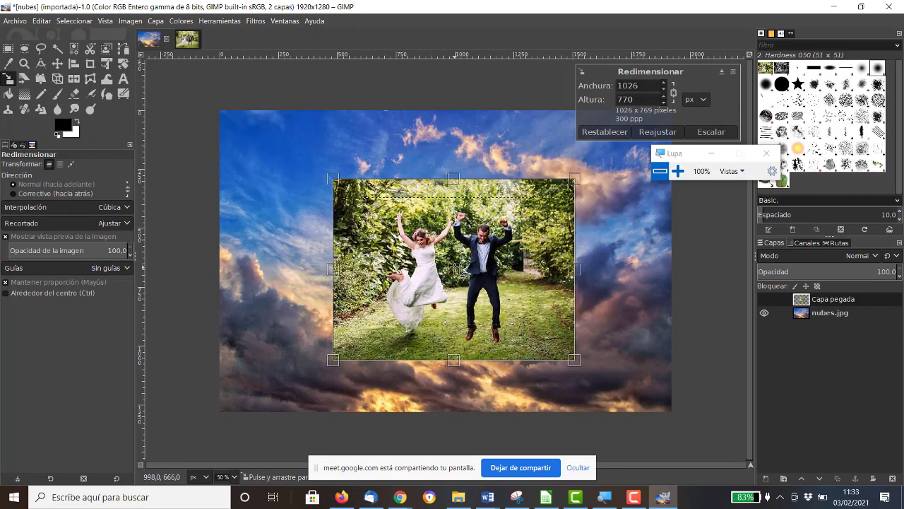
{"action": "key", "text": "Return"}
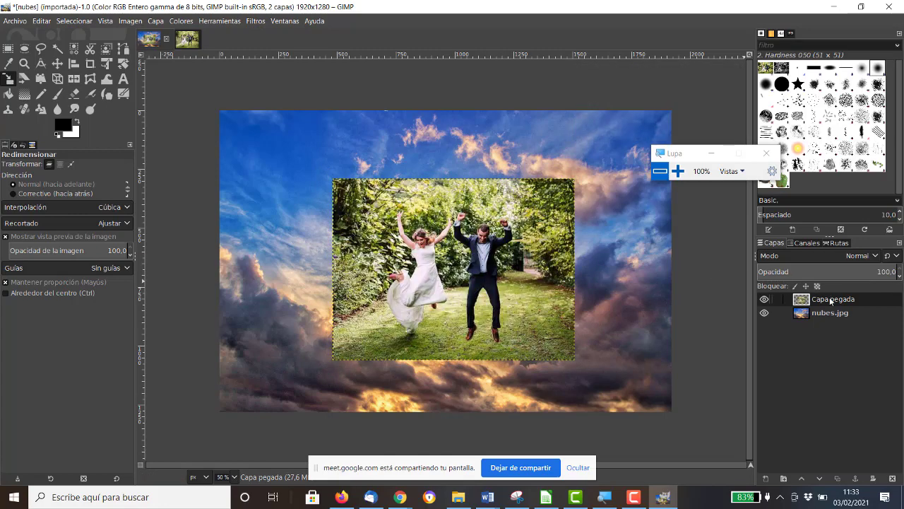
Step: Add a white (Blanco) layer mask to the Capa pegada layer
{"action": "right_click", "coordinate": [828, 298]}
{"action": "left_click", "coordinate": [780, 229]}
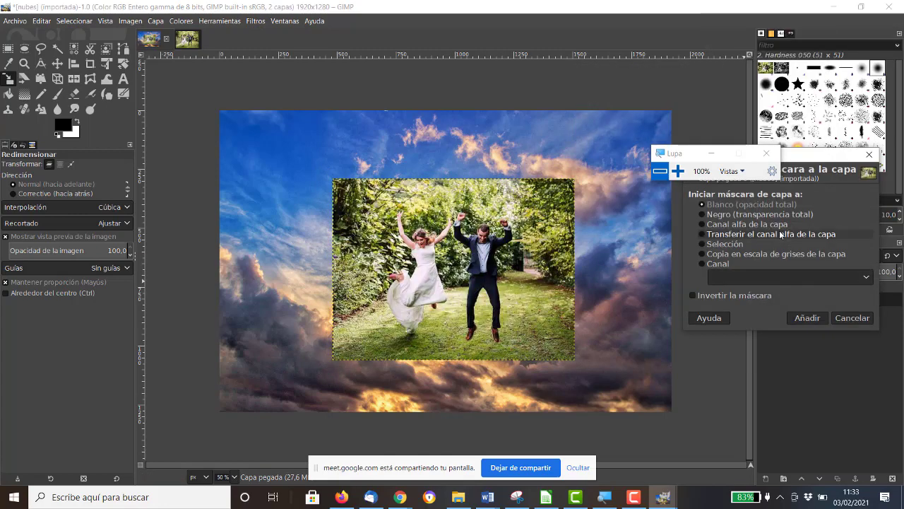
{"action": "left_click", "coordinate": [808, 318]}
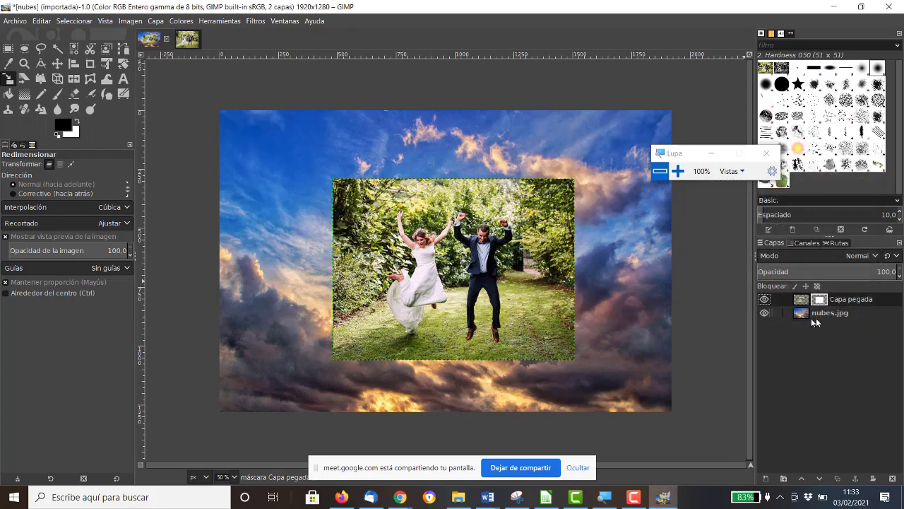
Step: Set up the Gradient tool with Normal mode and Radial shape
{"action": "left_click", "coordinate": [25, 94]}
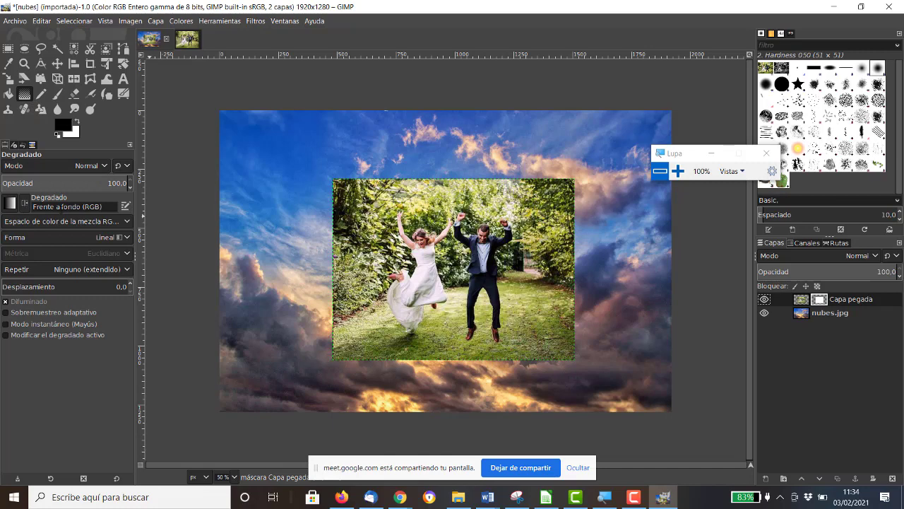
{"action": "left_click", "coordinate": [106, 166]}
{"action": "left_click", "coordinate": [106, 166]}
{"action": "left_click", "coordinate": [130, 239]}
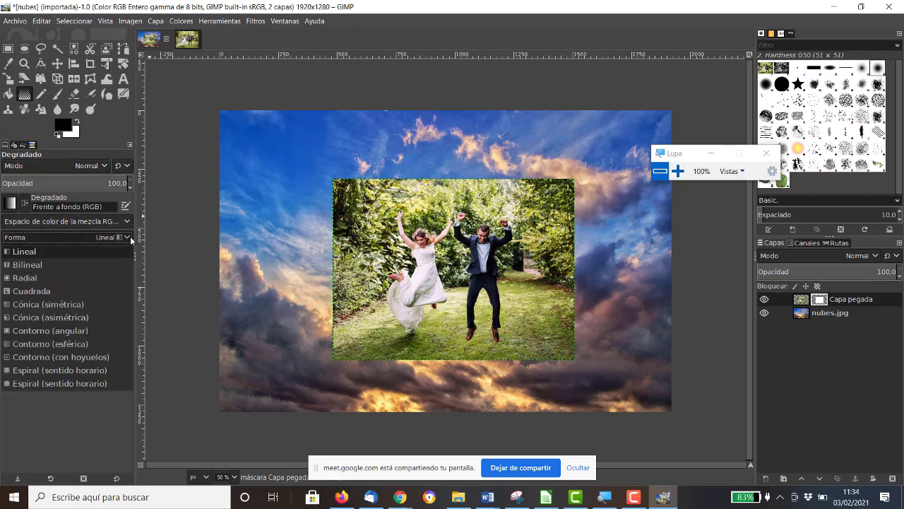
{"action": "left_click", "coordinate": [35, 277]}
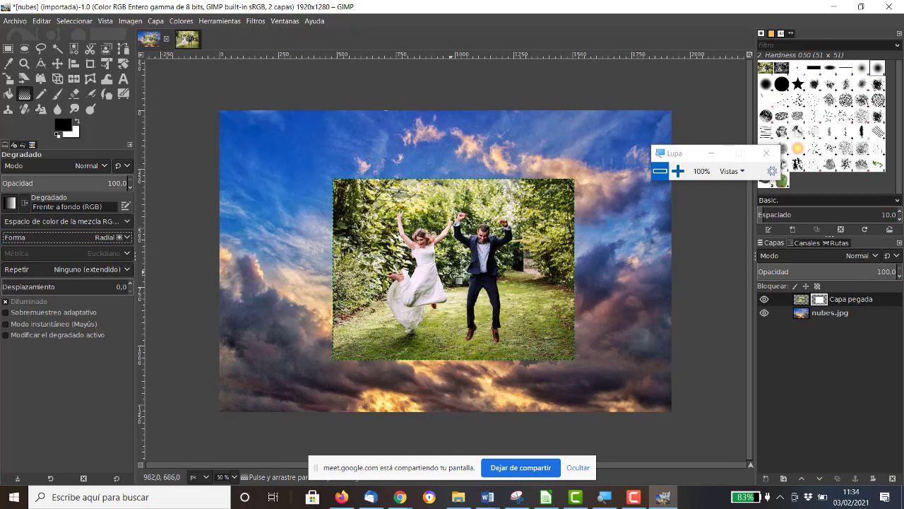
{"action": "left_click_drag", "start_coordinate": [453, 271], "coordinate": [557, 181]}
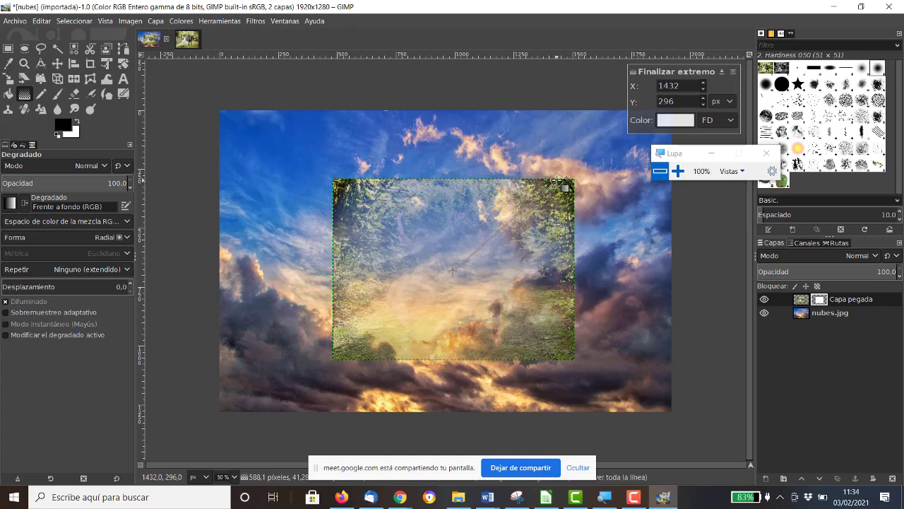
{"action": "key", "text": "Escape"}
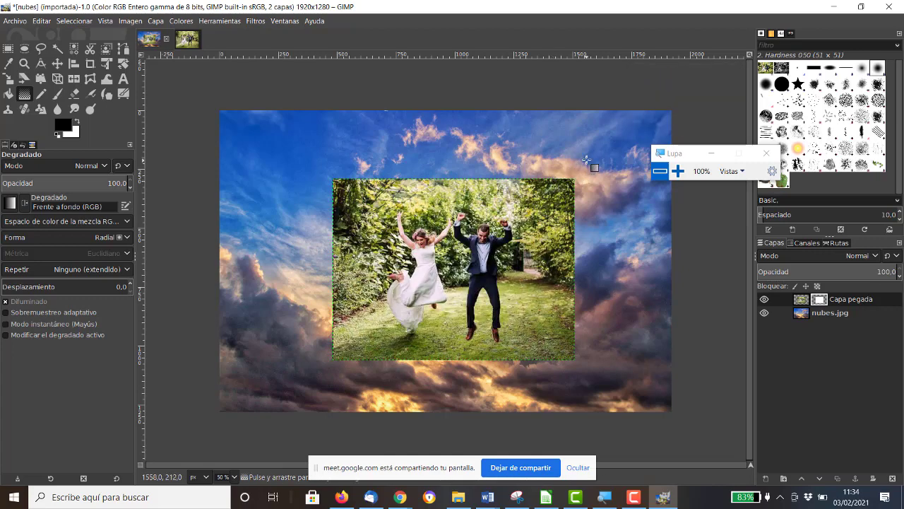
{"action": "left_click_drag", "start_coordinate": [587, 157], "coordinate": [447, 276]}
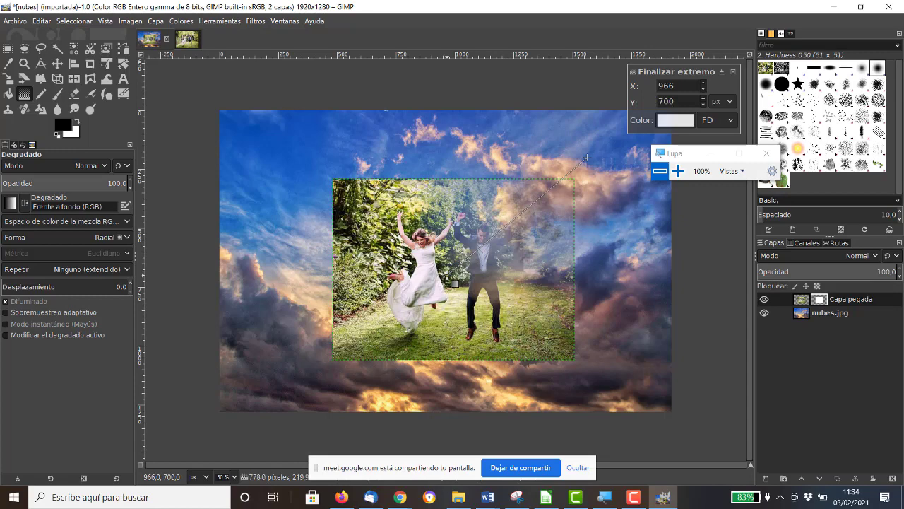
{"action": "left_click_drag", "start_coordinate": [447, 275], "coordinate": [349, 332]}
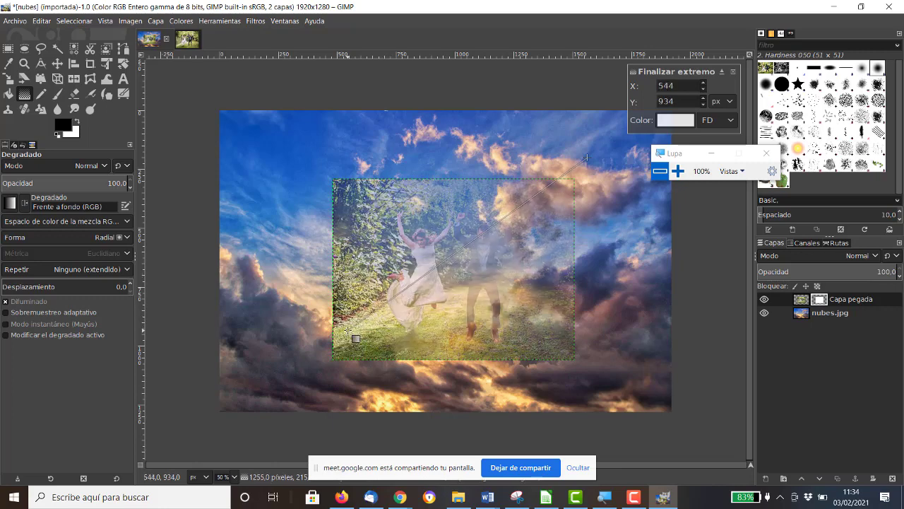
{"action": "key", "text": "Escape"}
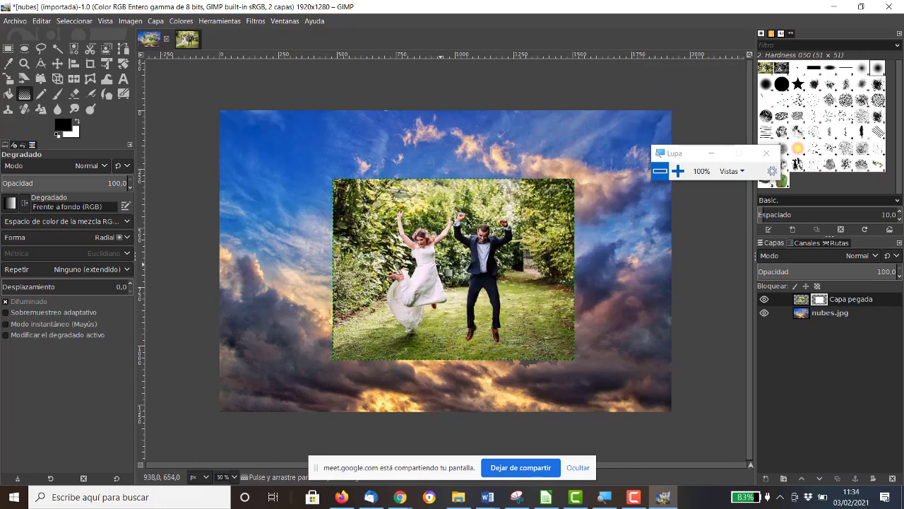
{"action": "left_click_drag", "start_coordinate": [448, 266], "coordinate": [451, 141]}
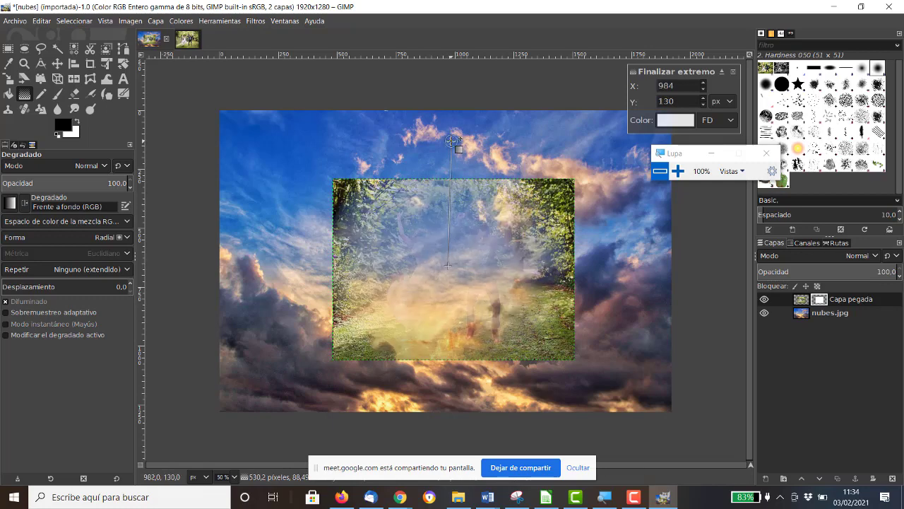
{"action": "key", "text": "Escape"}
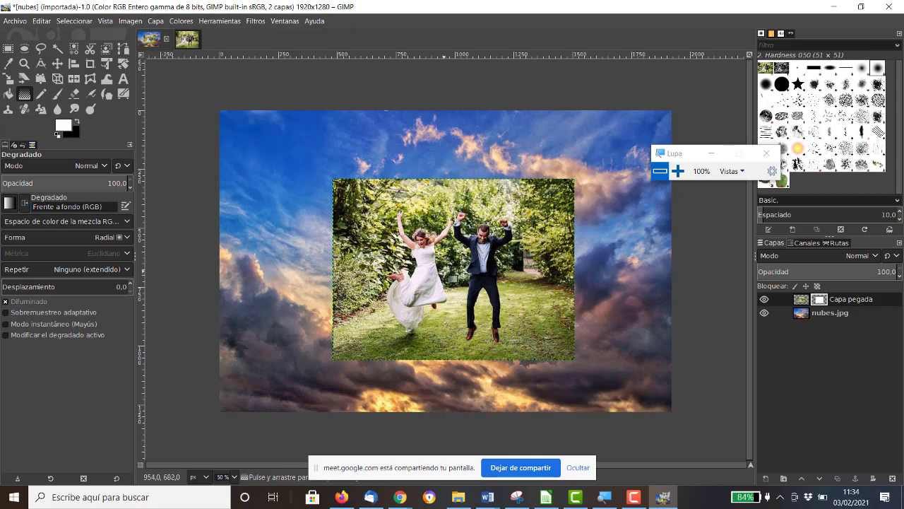
Step: Drag a radial gradient on the mask from the couple upward to fade the edges
{"action": "mouse_move", "coordinate": [454, 180]}
{"action": "left_mouse_down"}
{"action": "mouse_move", "coordinate": [456, 265]}
{"action": "mouse_move", "coordinate": [453, 3]}
{"action": "left_mouse_up"}
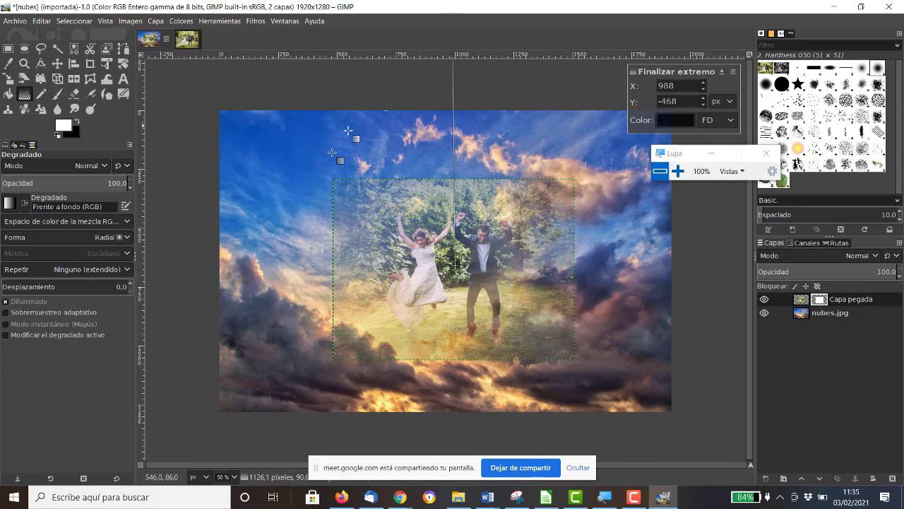
{"action": "left_click", "coordinate": [304, 201]}
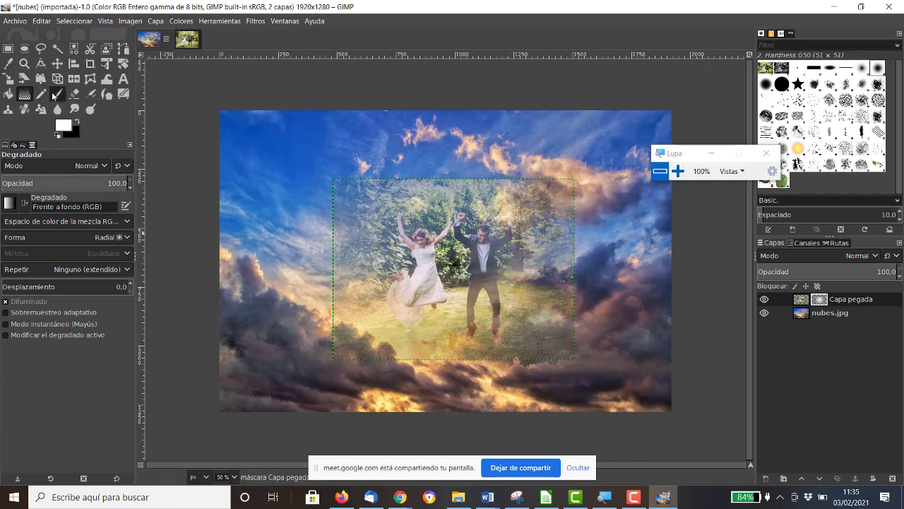
Step: Paint black on the mask with the Paintbrush to hide the trees at the photo's top
{"action": "left_click", "coordinate": [57, 94]}
{"action": "left_click", "coordinate": [351, 171]}
{"action": "left_click_drag", "start_coordinate": [351, 170], "coordinate": [374, 205]}
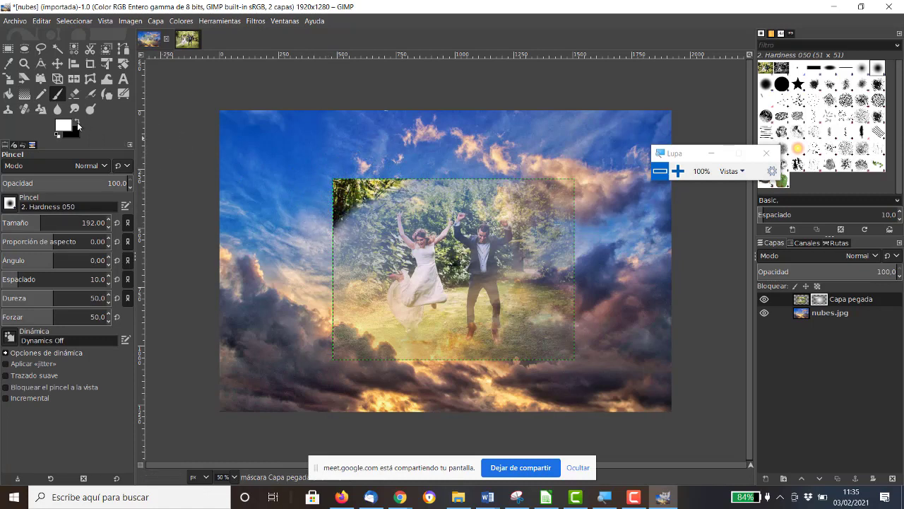
{"action": "left_click", "coordinate": [78, 123]}
{"action": "left_click_drag", "start_coordinate": [325, 182], "coordinate": [289, 220]}
{"action": "mouse_move", "coordinate": [340, 191]}
{"action": "left_mouse_down"}
{"action": "mouse_move", "coordinate": [574, 196]}
{"action": "mouse_move", "coordinate": [565, 219]}
{"action": "mouse_move", "coordinate": [565, 371]}
{"action": "mouse_move", "coordinate": [422, 363]}
{"action": "mouse_move", "coordinate": [339, 332]}
{"action": "mouse_move", "coordinate": [325, 268]}
{"action": "mouse_move", "coordinate": [353, 304]}
{"action": "mouse_move", "coordinate": [332, 237]}
{"action": "mouse_move", "coordinate": [480, 343]}
{"action": "mouse_move", "coordinate": [561, 272]}
{"action": "mouse_move", "coordinate": [520, 185]}
{"action": "mouse_move", "coordinate": [410, 180]}
{"action": "left_mouse_up"}
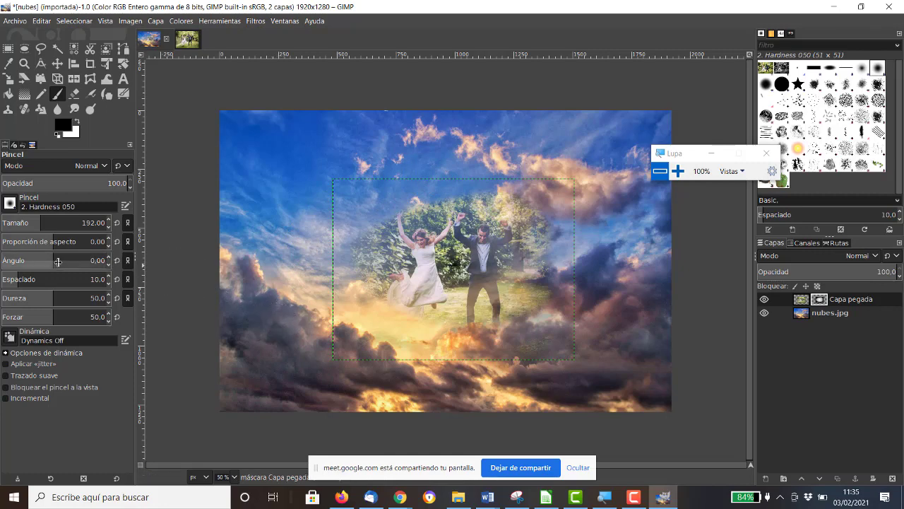
{"action": "left_click", "coordinate": [24, 94]}
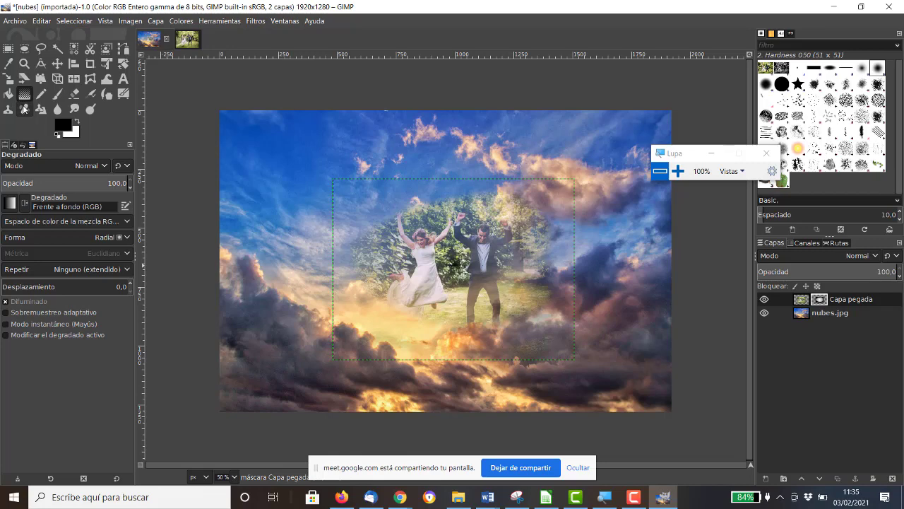
Step: Undo the mask painting and set gradient repeat to Onda de diente de sierra
{"action": "key", "text": "ctrl+z"}
{"action": "key", "text": "ctrl+z"}
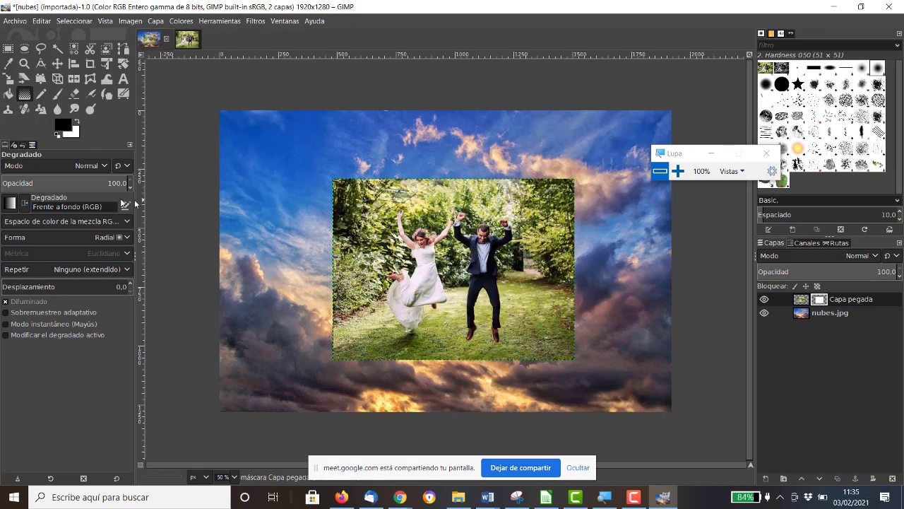
{"action": "left_click", "coordinate": [101, 274]}
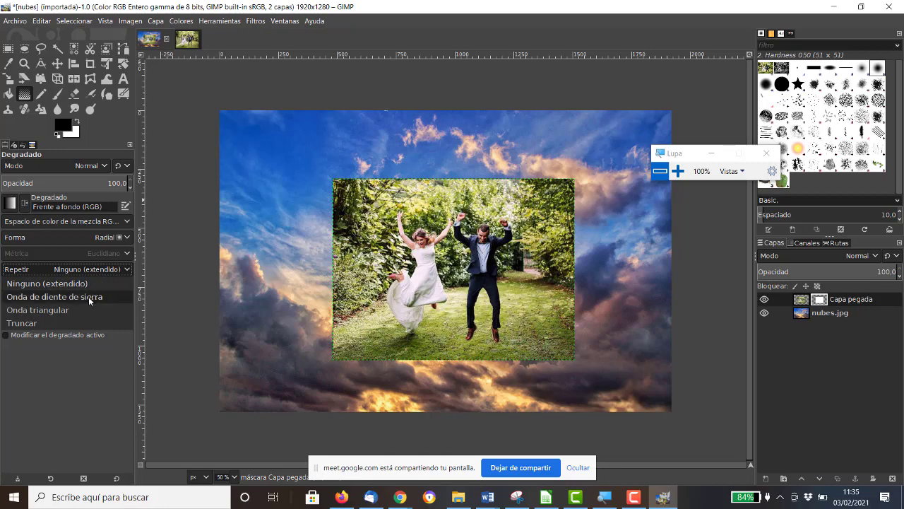
{"action": "left_click", "coordinate": [90, 298]}
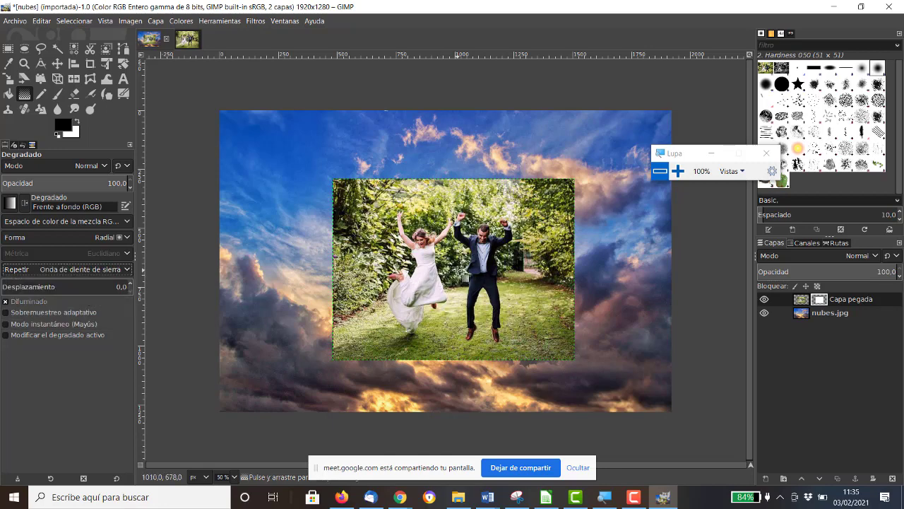
Step: Try a sawtooth radial gradient over the couple, then discard it
{"action": "mouse_move", "coordinate": [458, 269]}
{"action": "left_mouse_down"}
{"action": "mouse_move", "coordinate": [465, 181]}
{"action": "mouse_move", "coordinate": [453, 259]}
{"action": "left_mouse_up"}
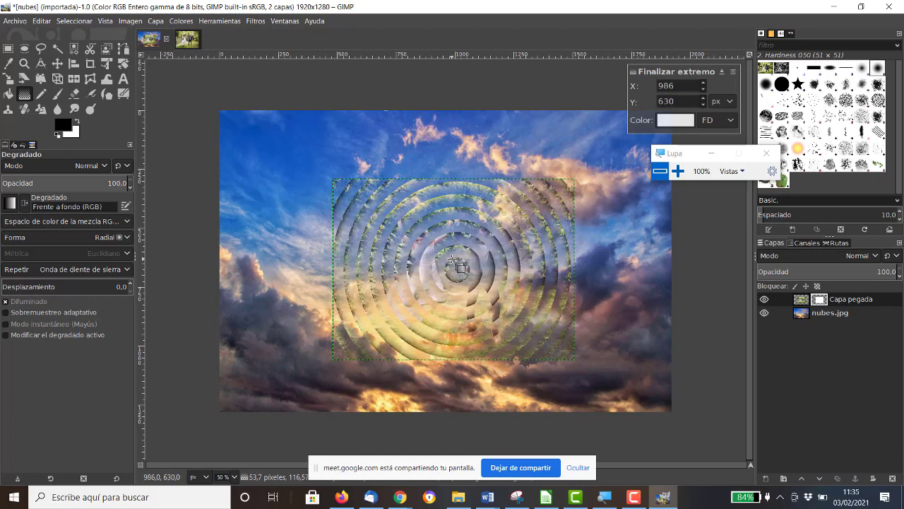
{"action": "left_click_drag", "start_coordinate": [452, 259], "coordinate": [456, 240]}
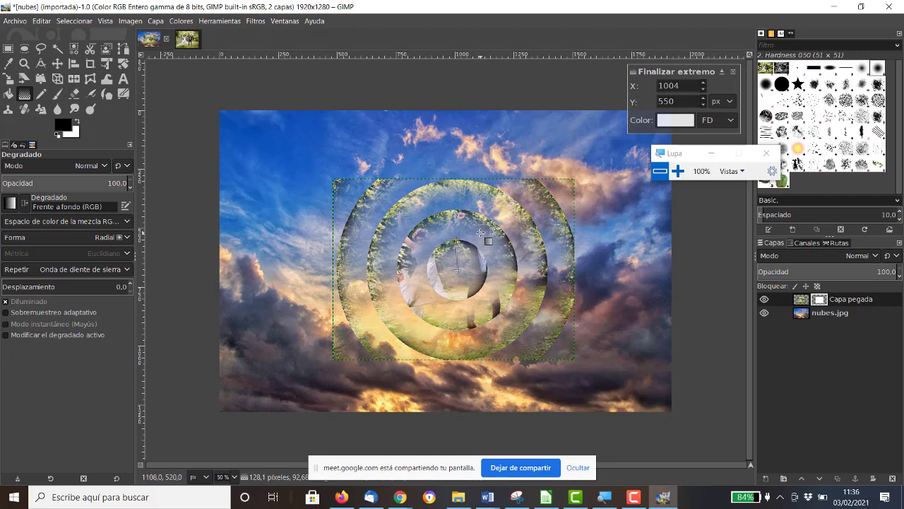
{"action": "key", "text": "Escape"}
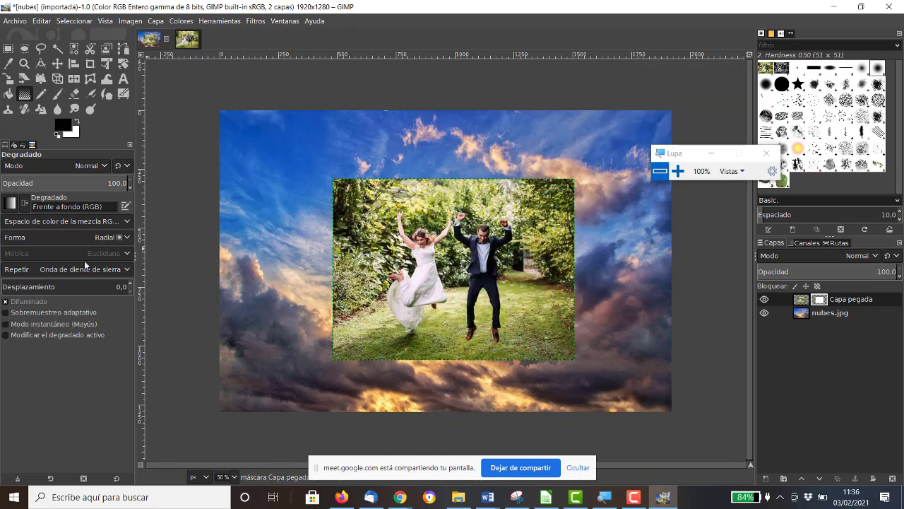
Step: Set repeat to Onda triangular, swap colours, and draw a radial mask gradient from the couple
{"action": "left_click", "coordinate": [87, 268]}
{"action": "left_click", "coordinate": [69, 310]}
{"action": "left_click", "coordinate": [78, 123]}
{"action": "mouse_move", "coordinate": [456, 277]}
{"action": "left_mouse_down"}
{"action": "mouse_move", "coordinate": [454, 221]}
{"action": "mouse_move", "coordinate": [455, 266]}
{"action": "mouse_move", "coordinate": [455, 252]}
{"action": "left_mouse_up"}
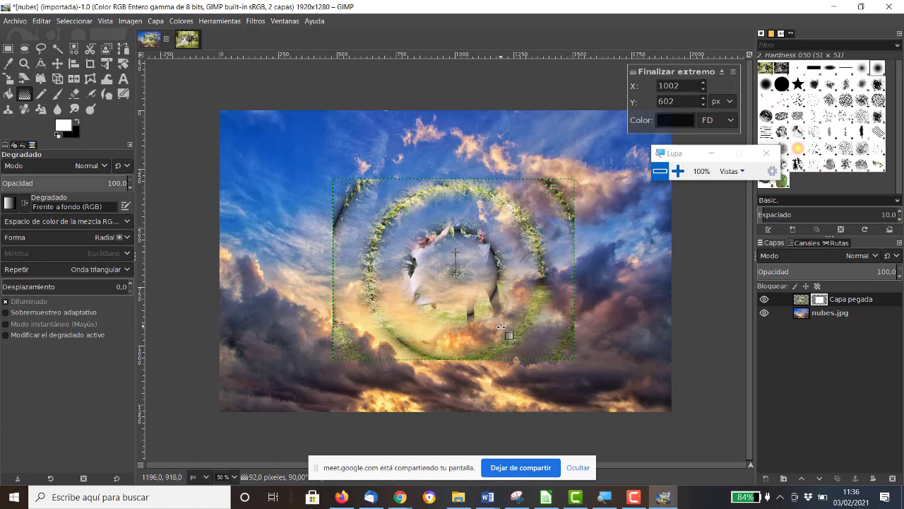
{"action": "left_click", "coordinate": [110, 271]}
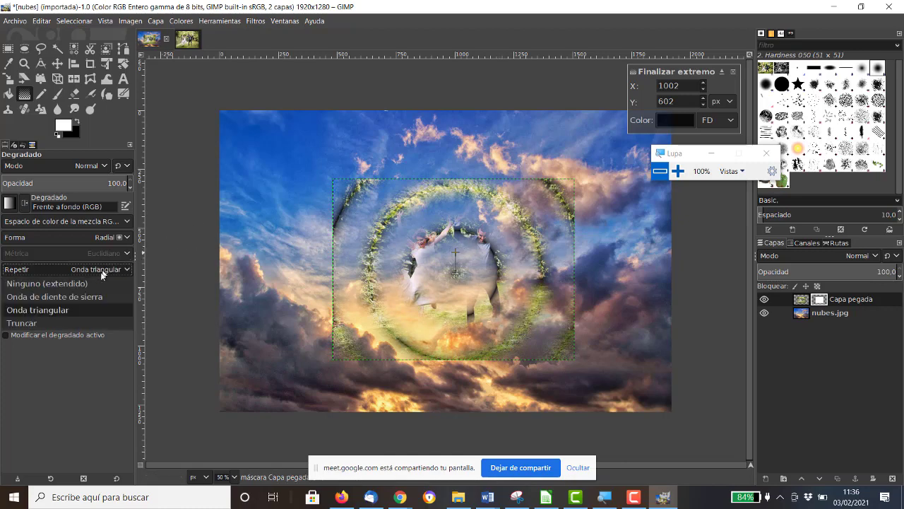
Step: Set repeat to Truncar, then try small and large radial gradients and discard them
{"action": "left_click", "coordinate": [82, 320]}
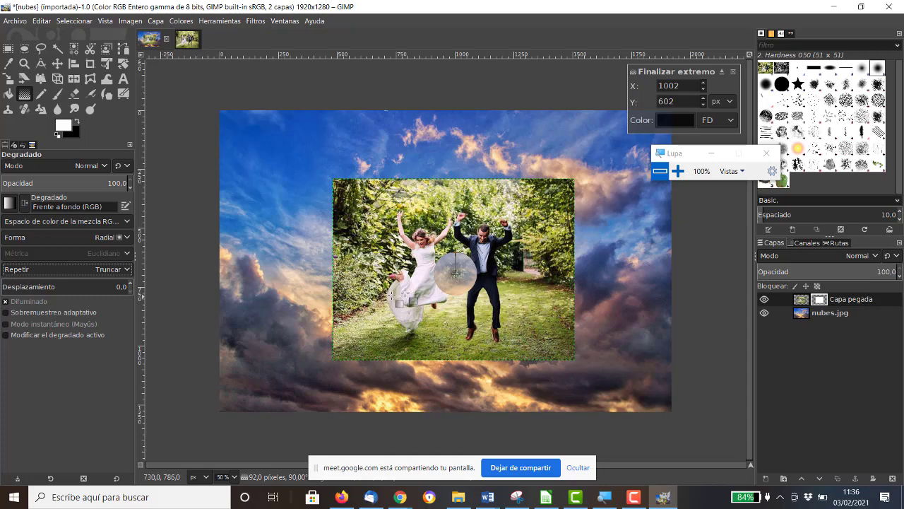
{"action": "mouse_move", "coordinate": [469, 260]}
{"action": "left_mouse_down"}
{"action": "mouse_move", "coordinate": [379, 274]}
{"action": "mouse_move", "coordinate": [450, 256]}
{"action": "left_mouse_up"}
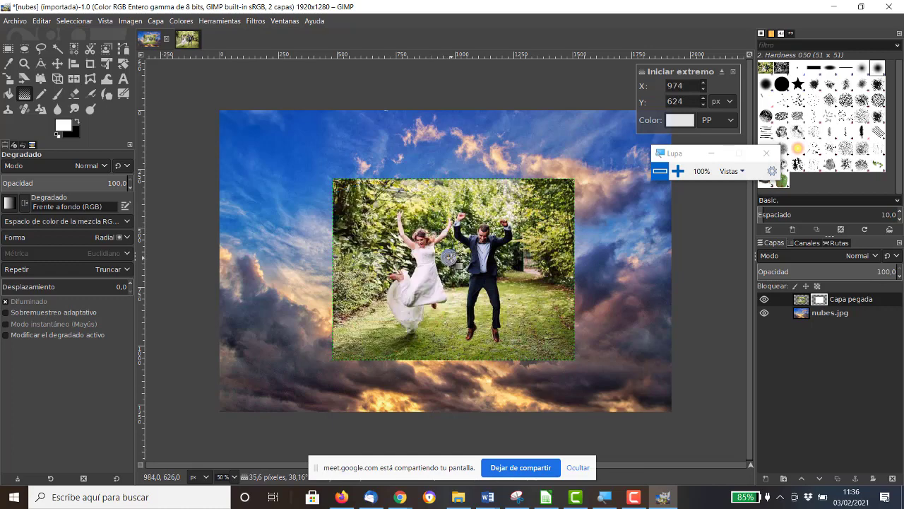
{"action": "key", "text": "Return"}
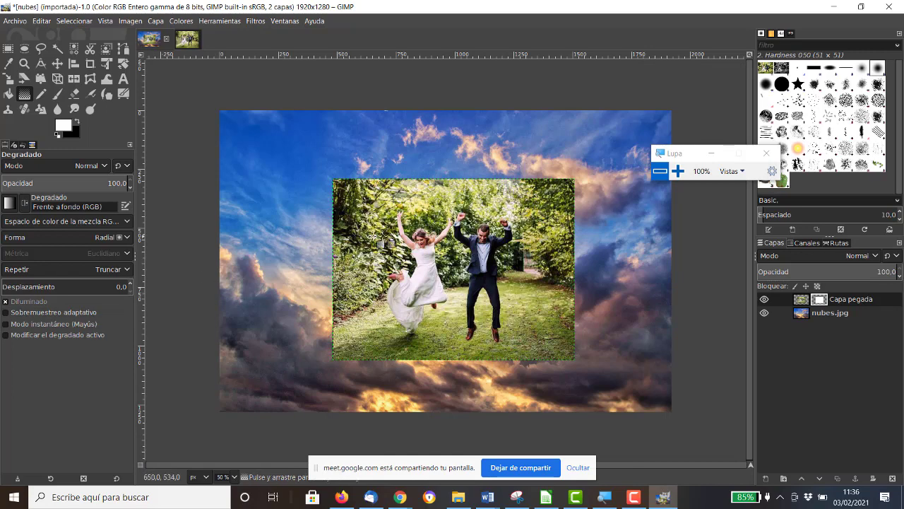
{"action": "left_click_drag", "start_coordinate": [456, 269], "coordinate": [534, 189]}
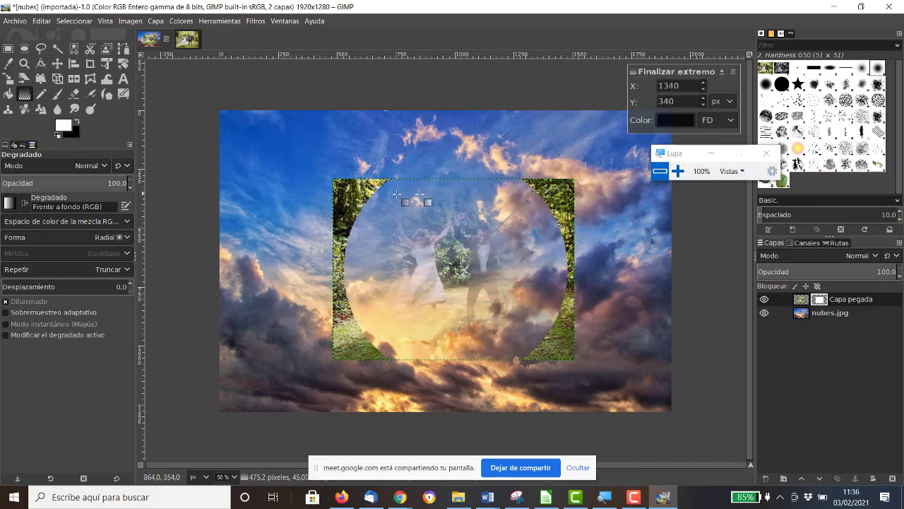
{"action": "key", "text": "Escape"}
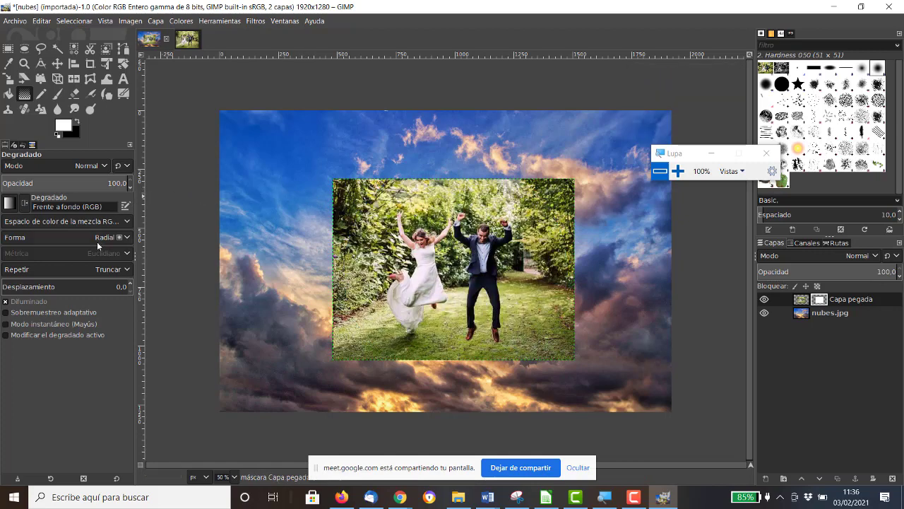
Step: Set repeat to Ninguno (extendido) and draw a wide radial mask gradient from the photo centre
{"action": "left_click", "coordinate": [99, 268]}
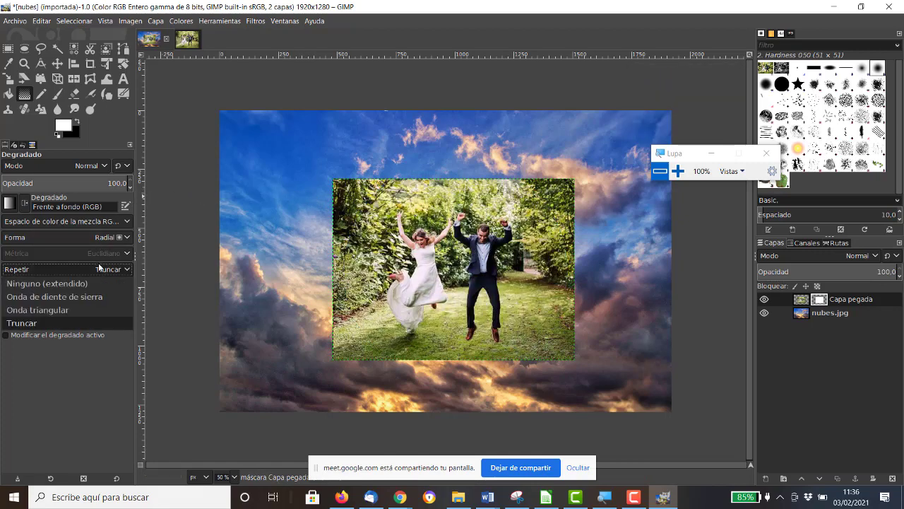
{"action": "left_click", "coordinate": [90, 283]}
{"action": "mouse_move", "coordinate": [463, 265]}
{"action": "left_mouse_down"}
{"action": "mouse_move", "coordinate": [499, 191]}
{"action": "mouse_move", "coordinate": [466, 4]}
{"action": "mouse_move", "coordinate": [455, 5]}
{"action": "left_mouse_up"}
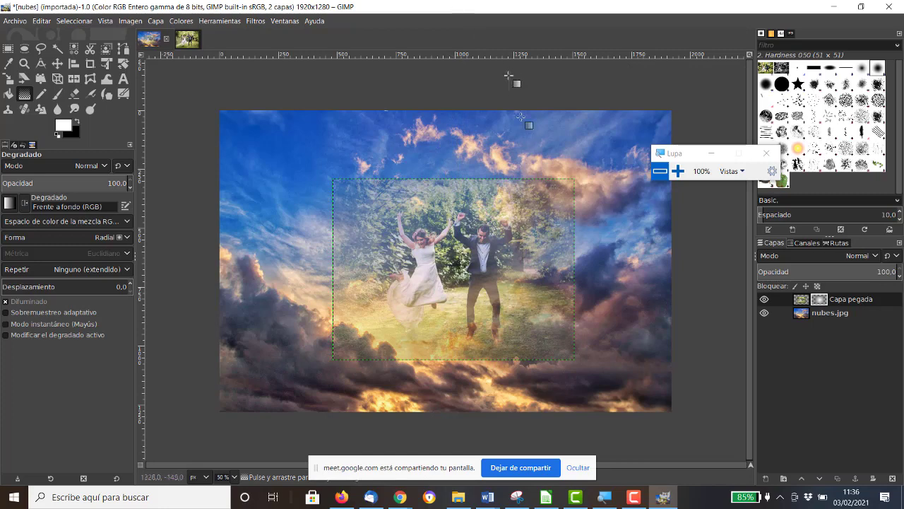